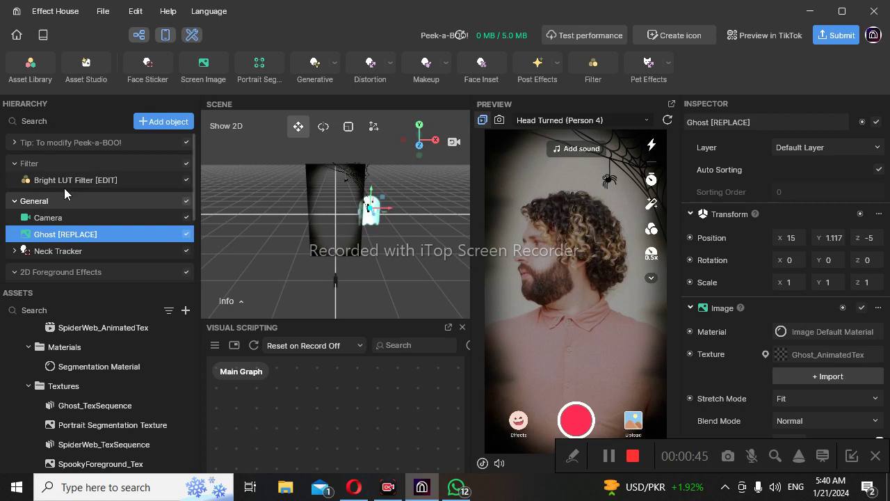
Add a Filter object from the Post Effect category to the scene
click(146, 124)
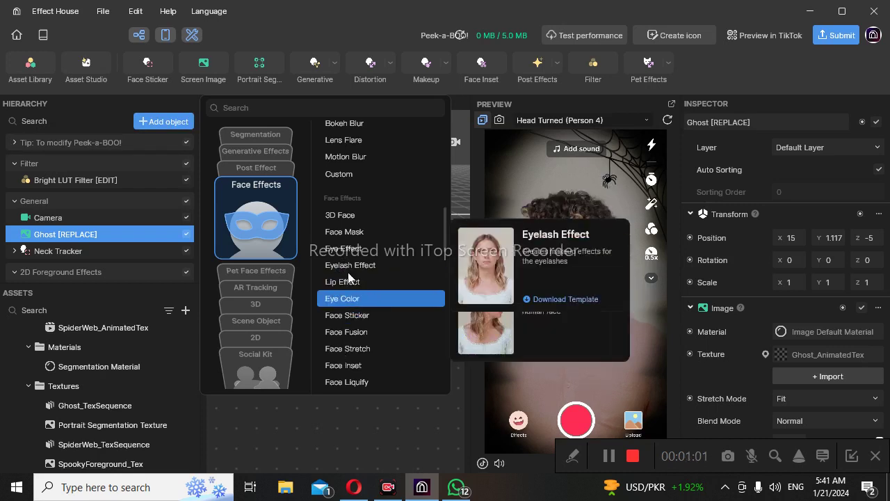
click(275, 167)
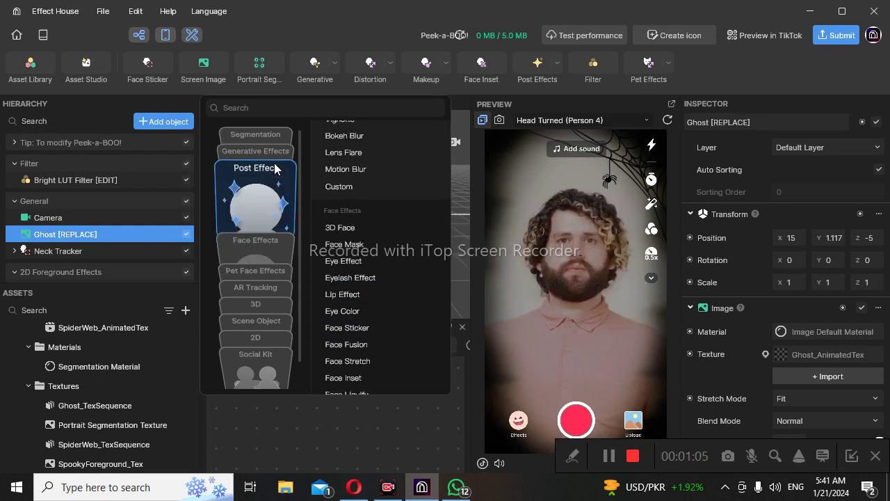
scroll(367, 210, up, 1)
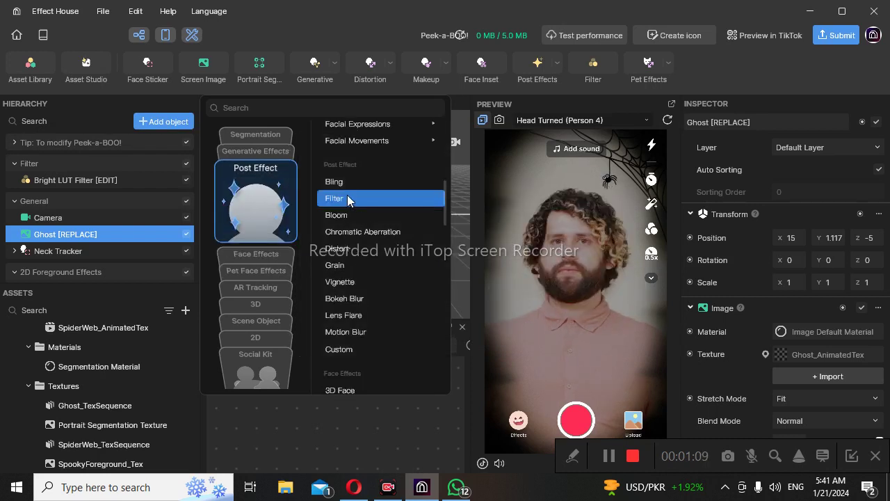
mouse_move(348, 200)
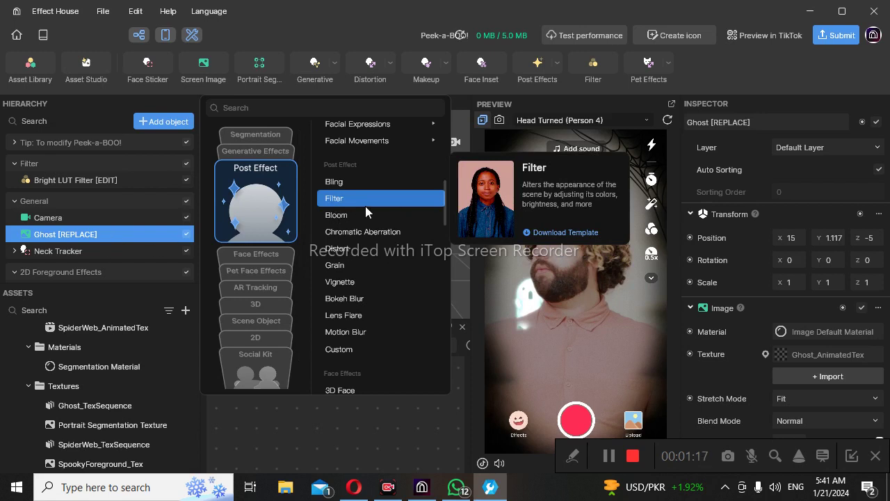
click(401, 200)
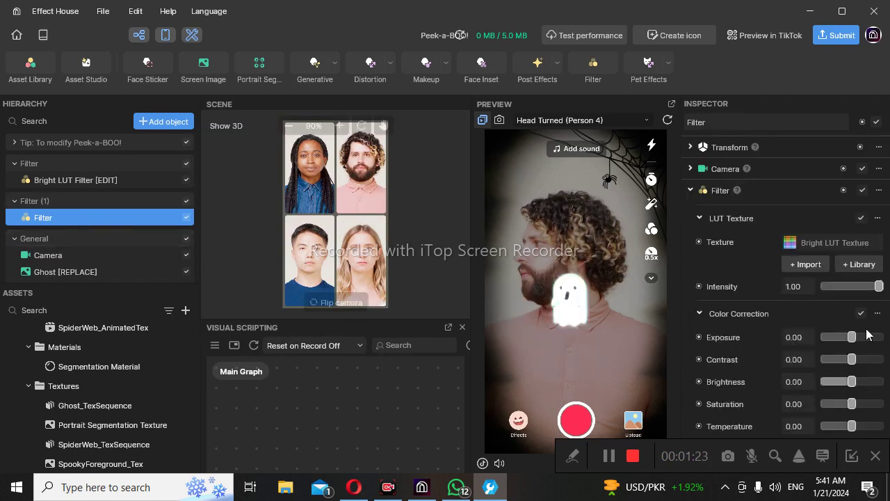
click(832, 242)
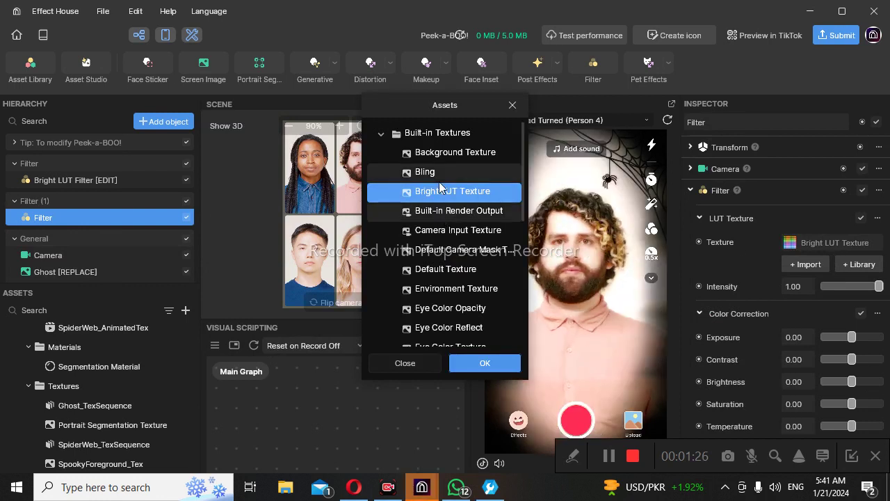
click(438, 306)
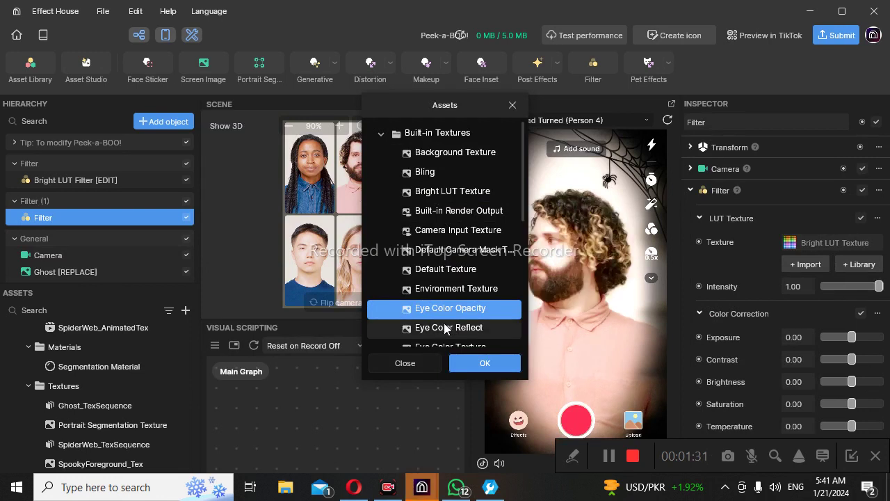
click(399, 366)
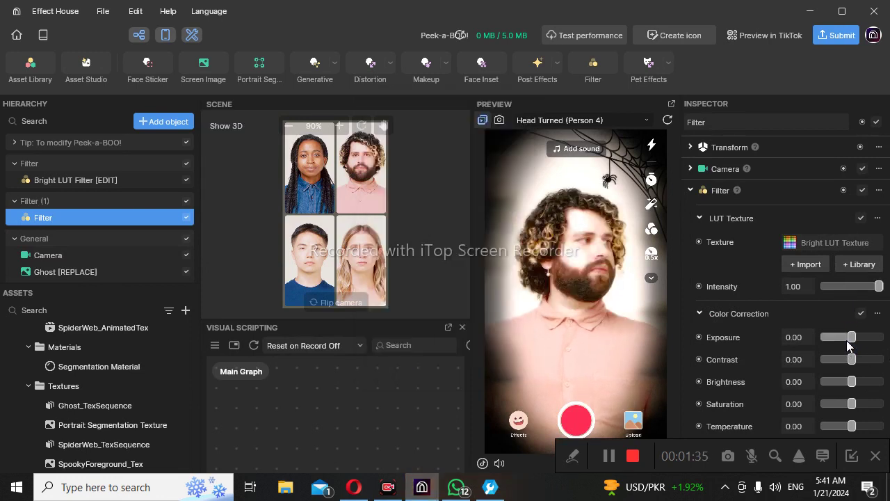
Set the new filter's exposure to -0.50 and compare its settings with the Bright LUT Filter's
mouse_move(848, 339)
mouse_down()
mouse_move(823, 345)
mouse_move(838, 344)
mouse_up()
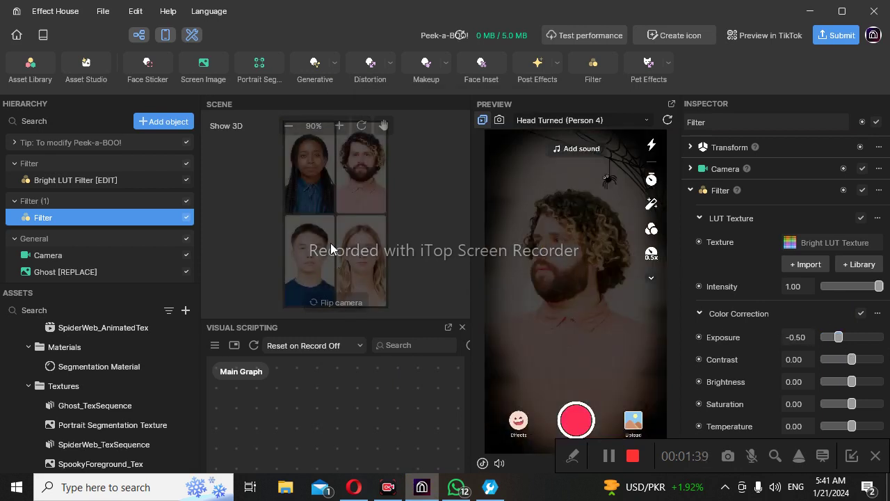
click(95, 180)
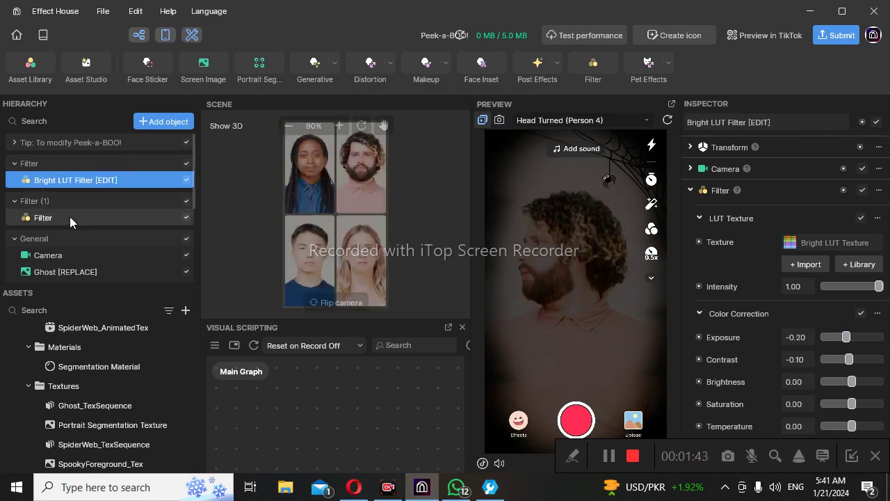
click(134, 218)
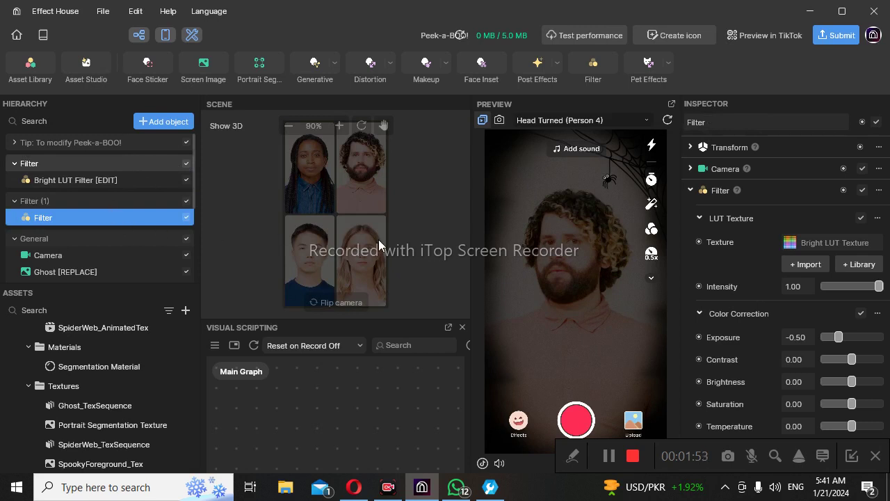
Delete the original Filter group containing the Bright LUT Filter
click(165, 165)
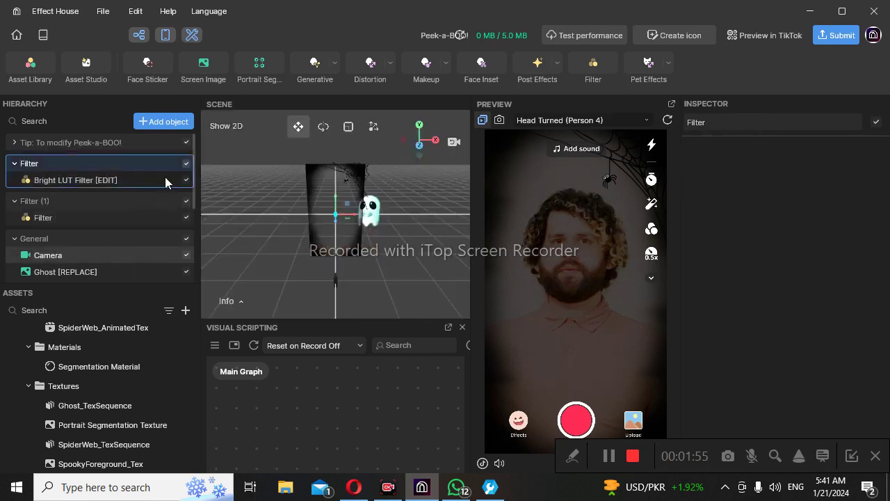
right_click(189, 164)
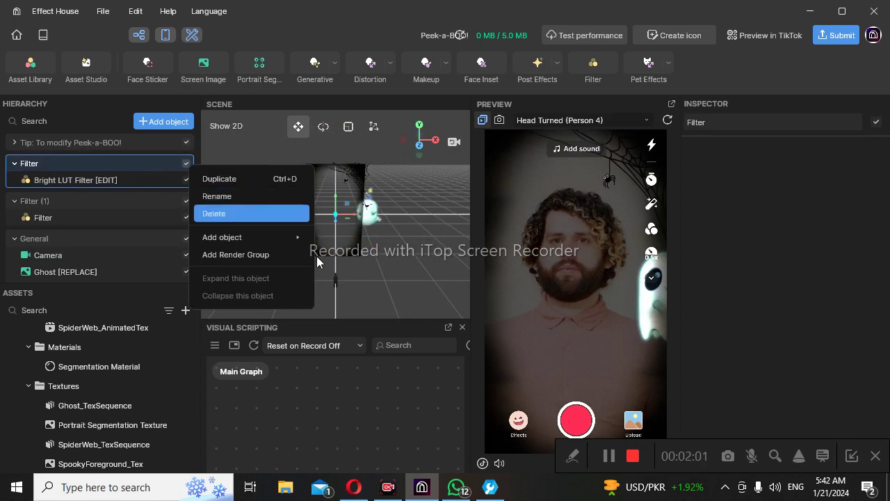
key(Return)
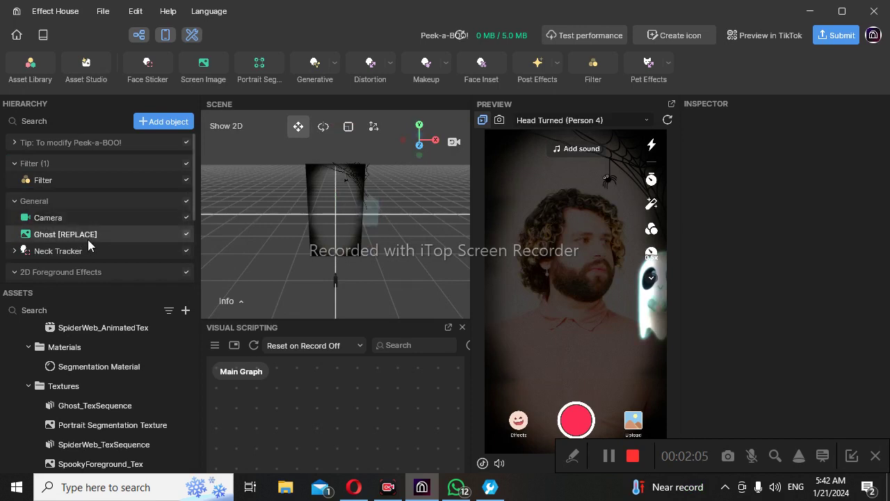
Examine the Portrait Segmentation object's properties and the segmentation types available for adding
scroll(88, 240, down, 3)
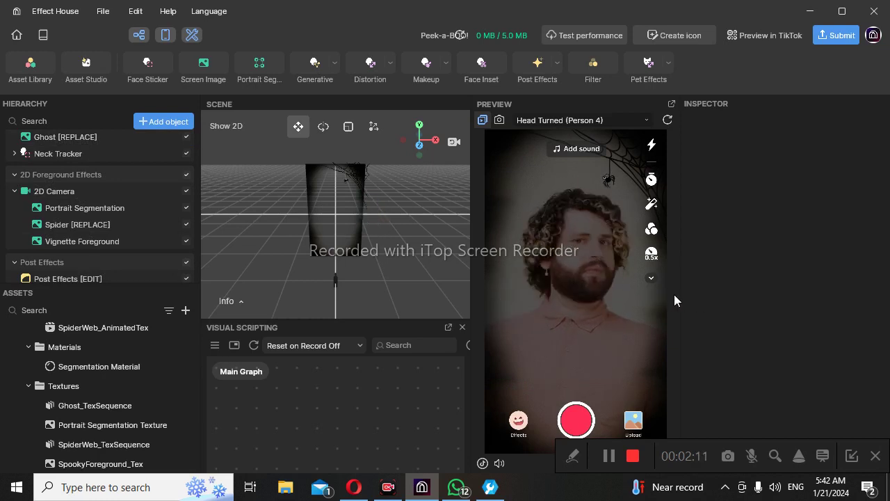
click(106, 206)
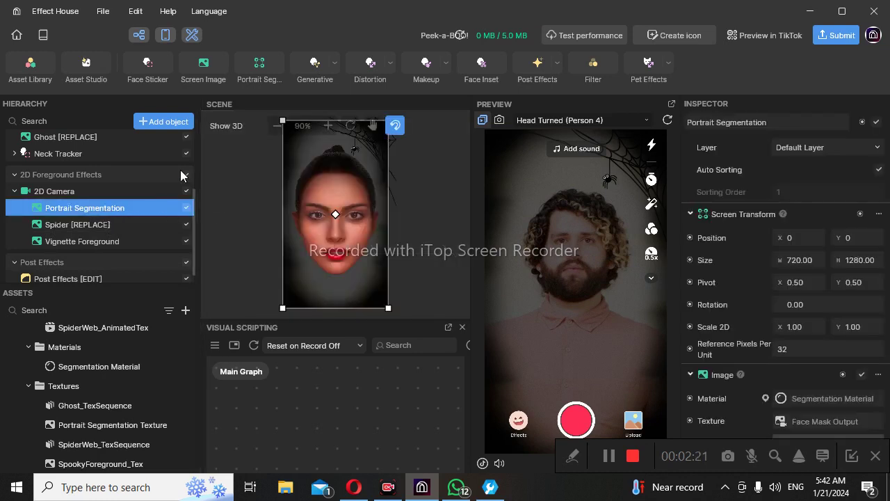
click(166, 121)
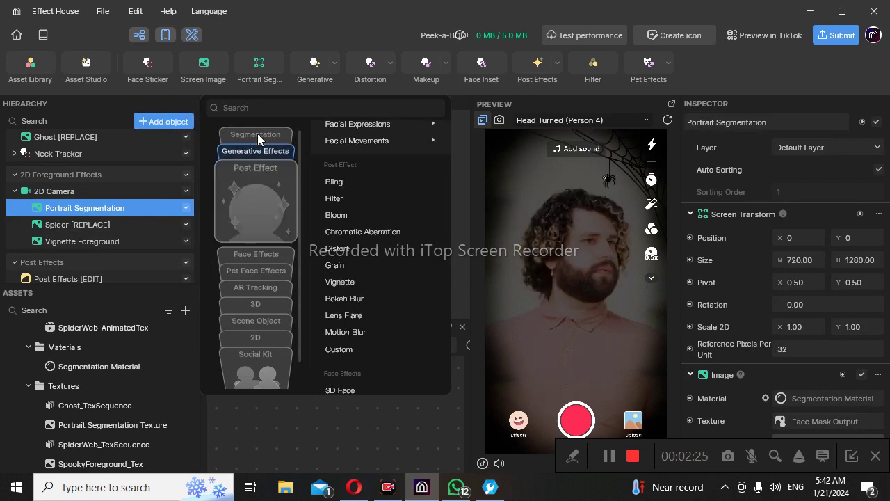
click(257, 133)
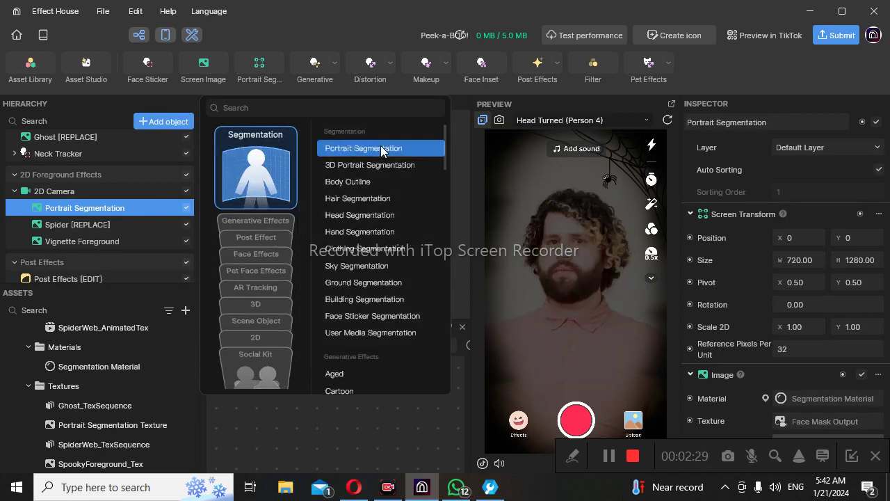
mouse_move(381, 151)
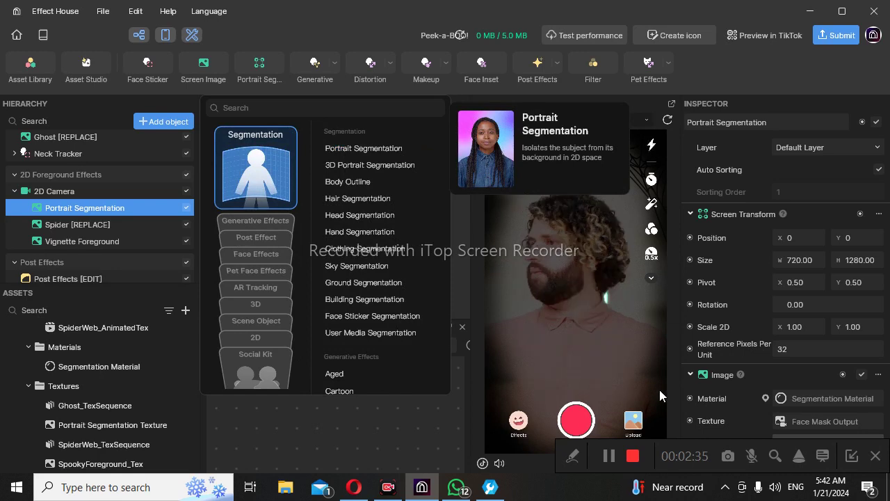
Move the Spider [REPLACE] image to about X 62, Y 316 on the 2D canvas
click(110, 228)
click(110, 226)
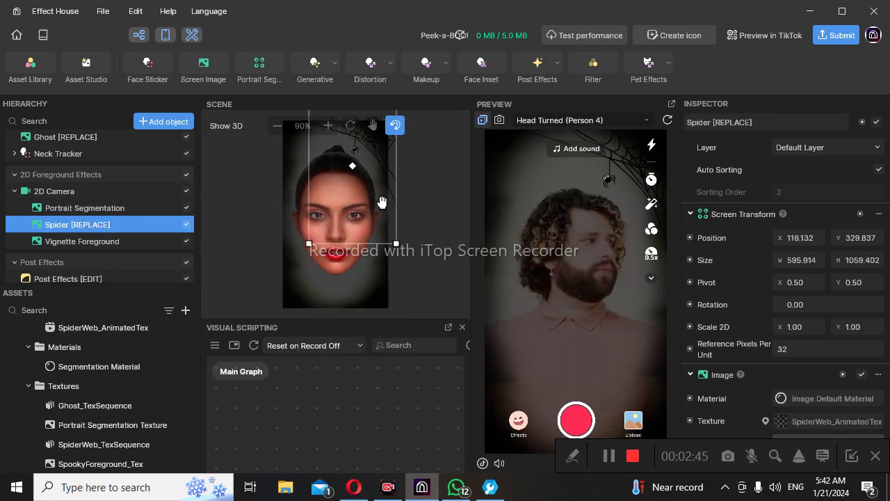
mouse_move(349, 203)
mouse_down()
mouse_move(308, 205)
mouse_move(352, 206)
mouse_up()
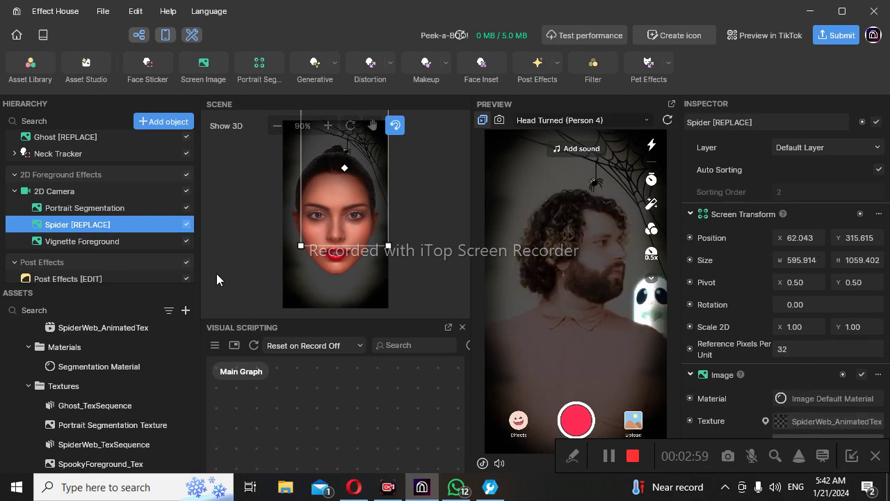
Review the texture choices for the spider image and the options for adding new assets
scroll(815, 418, down, 2)
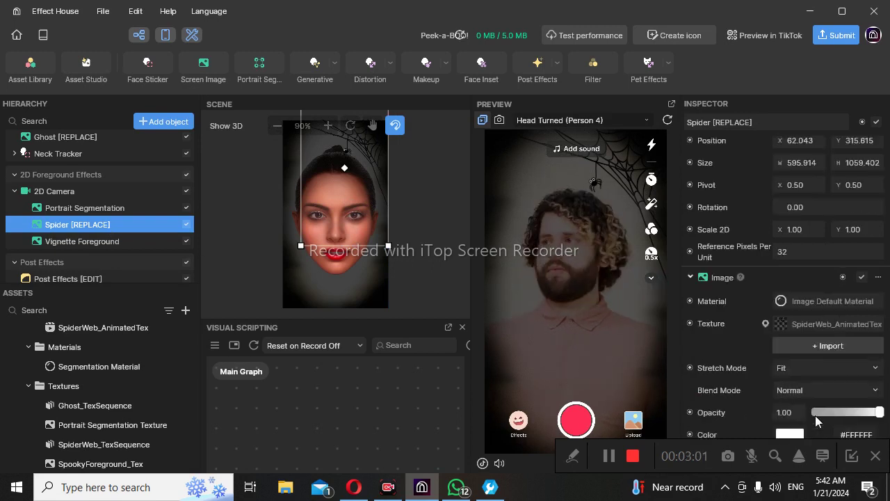
click(813, 322)
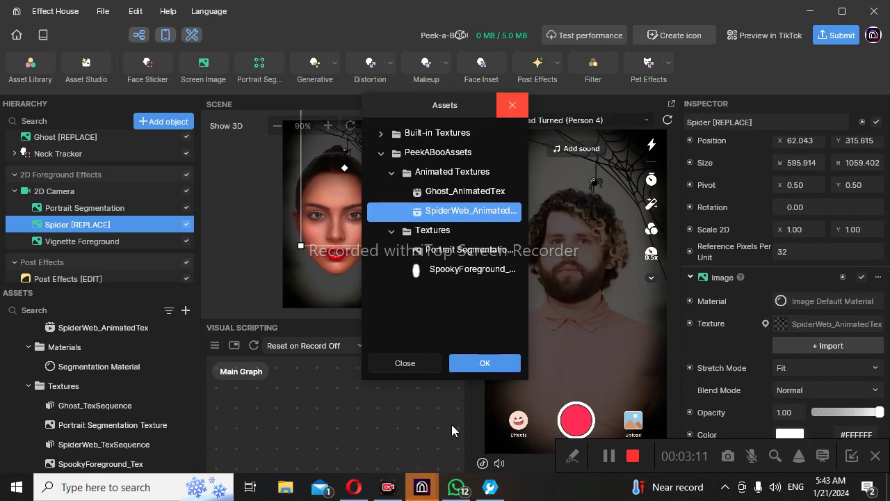
click(405, 363)
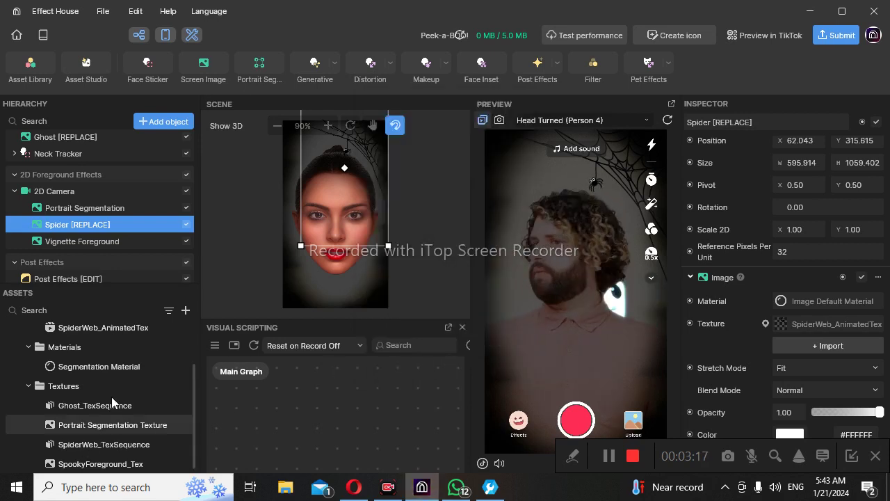
click(186, 310)
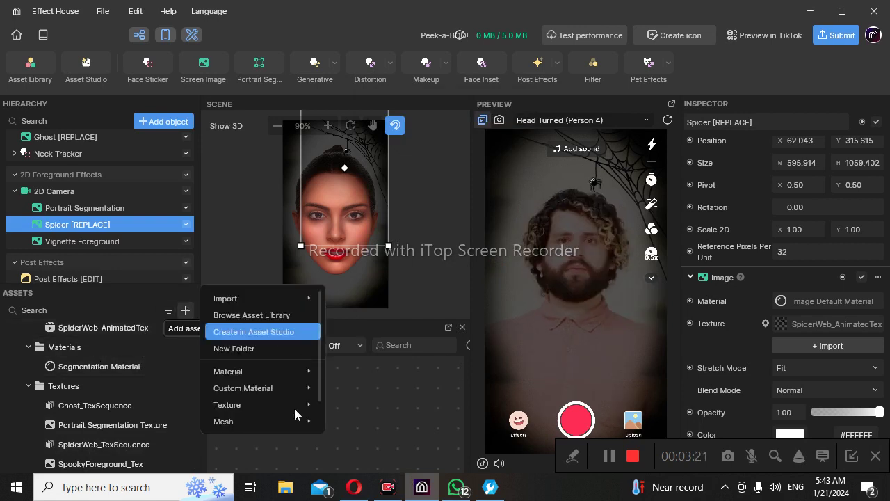
mouse_move(304, 405)
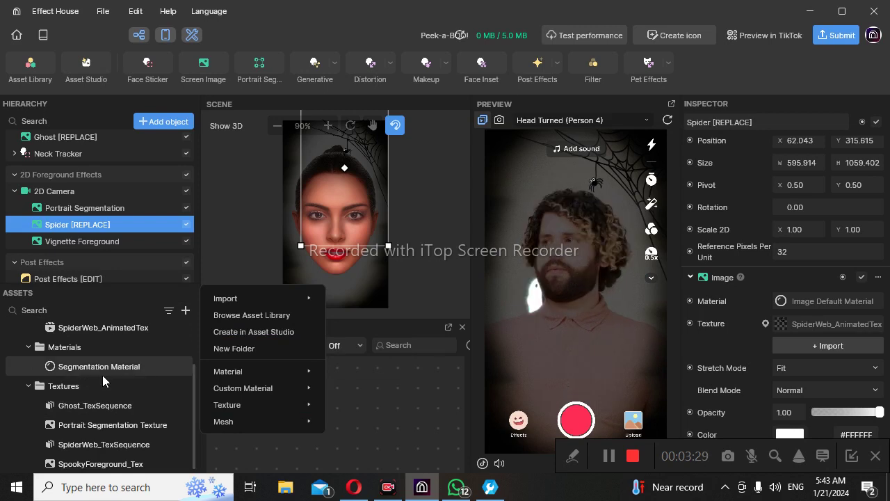
click(100, 407)
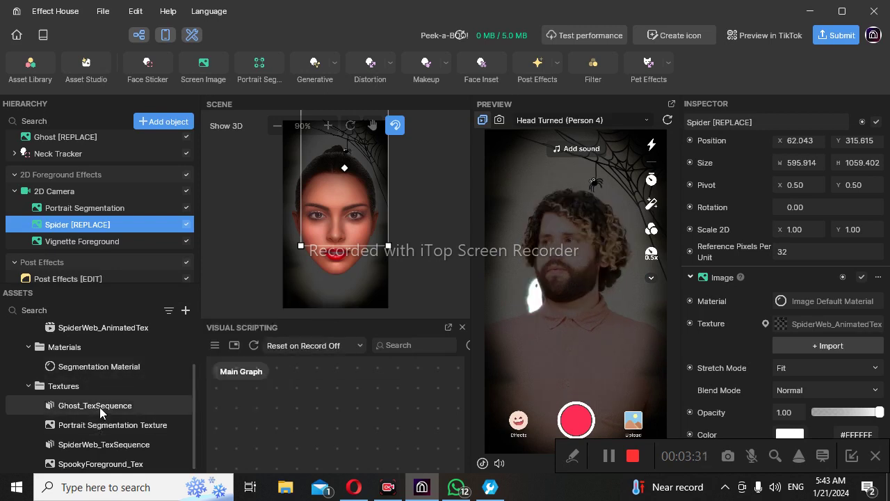
Inspect the Ghost_TexSequence and SpiderWeb_TexSequence textures and the playback settings of Ghost_AnimatedTex
click(106, 407)
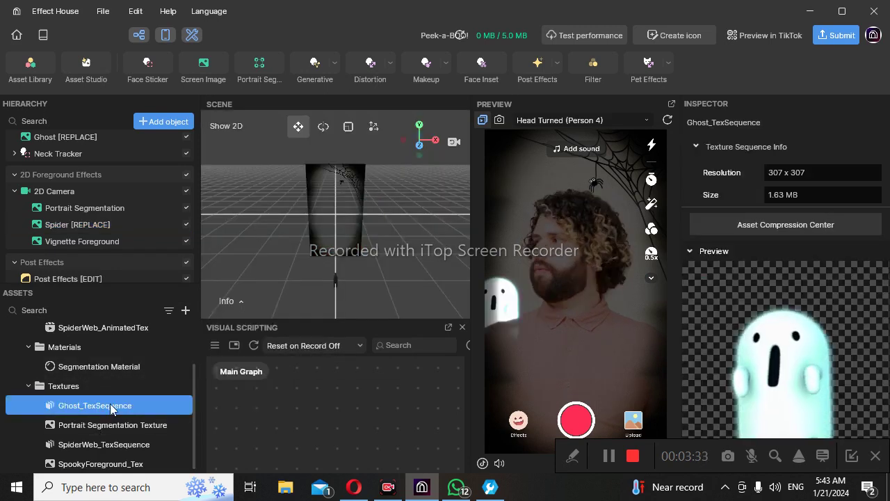
click(93, 444)
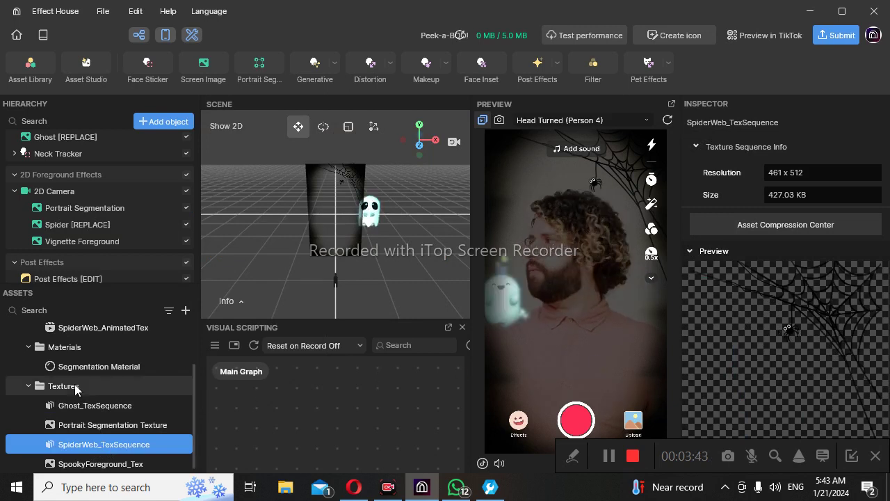
scroll(76, 390, up, 1)
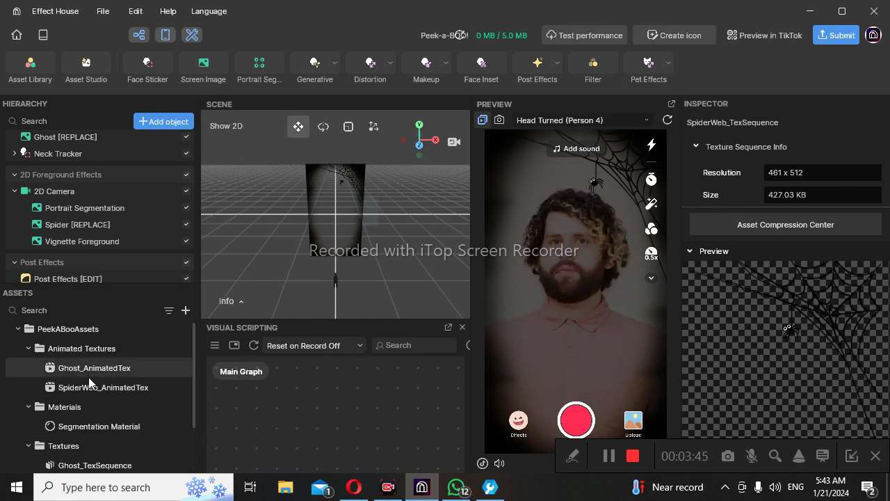
click(106, 368)
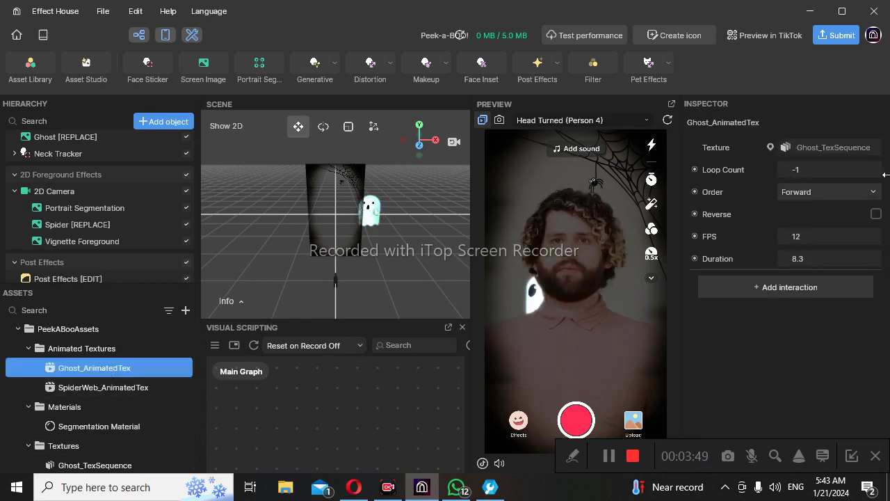
click(831, 147)
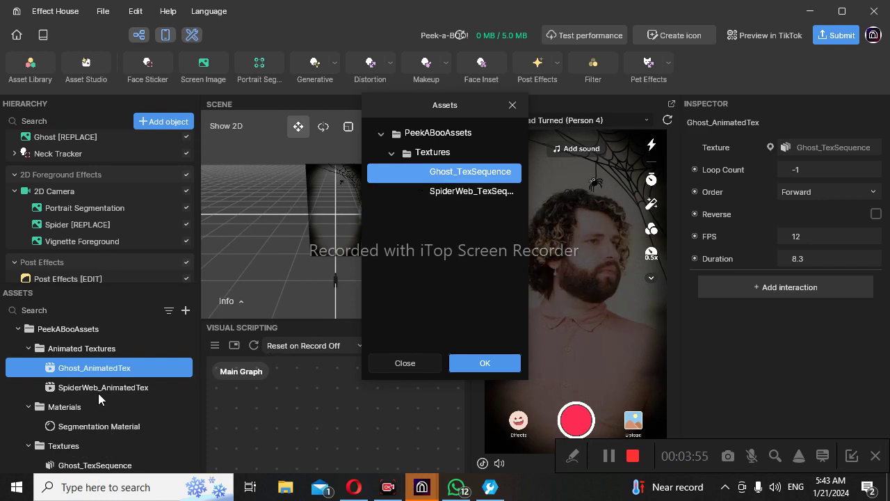
click(461, 197)
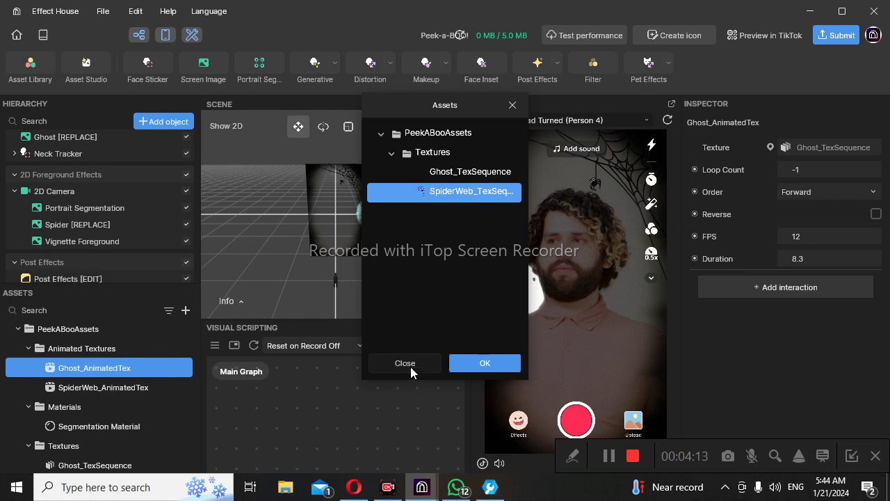
click(73, 393)
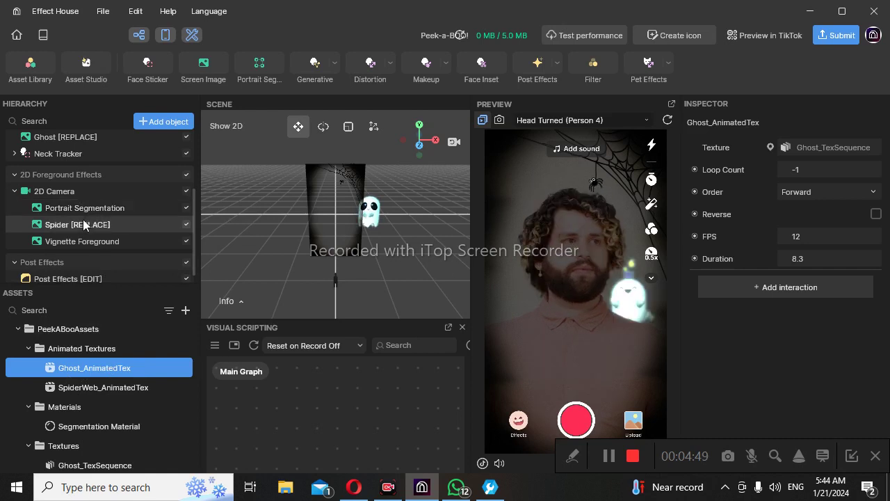
scroll(84, 223, down, 1)
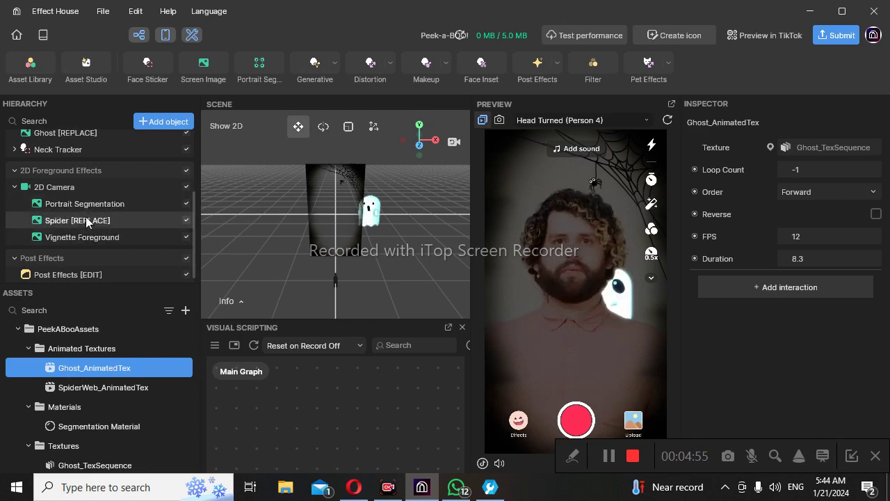
Move the Spider [REPLACE] image to about X 185, Y 110 on the 2D canvas and review its available textures
click(341, 180)
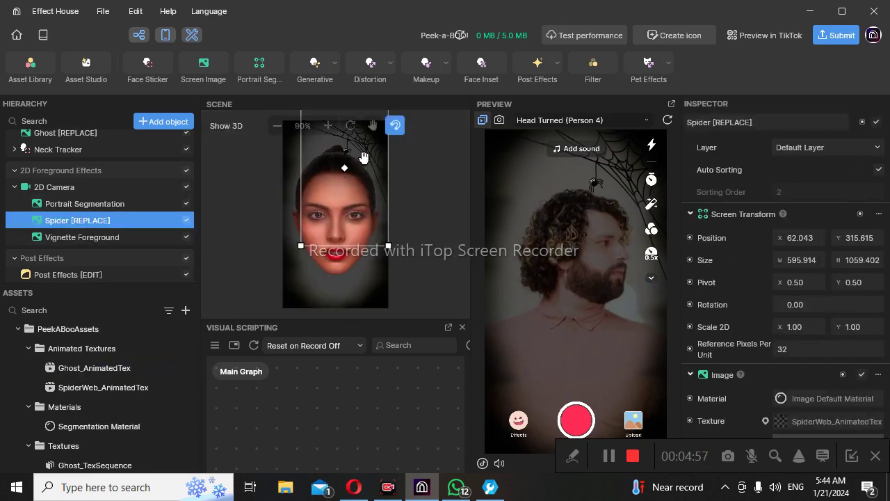
drag(306, 228, 333, 246)
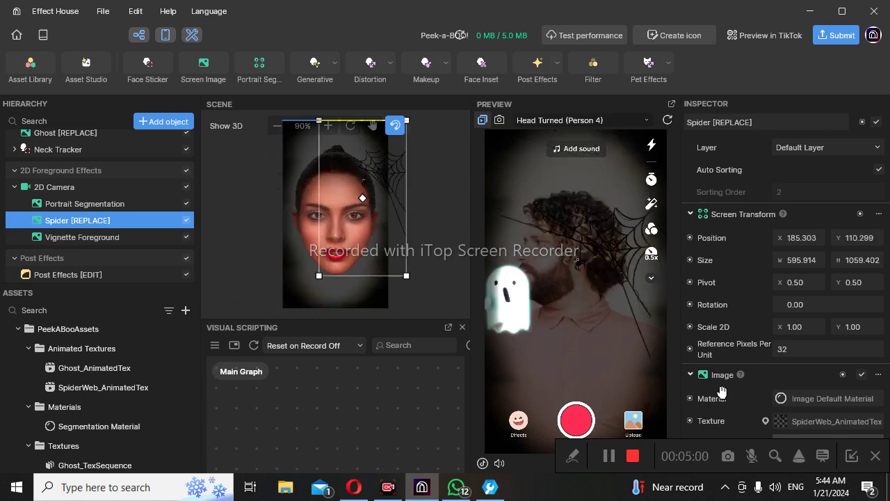
click(853, 420)
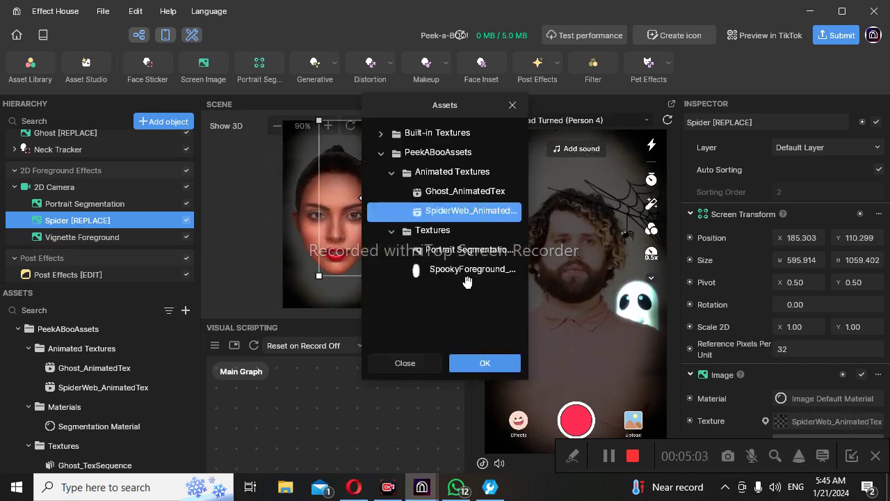
click(405, 364)
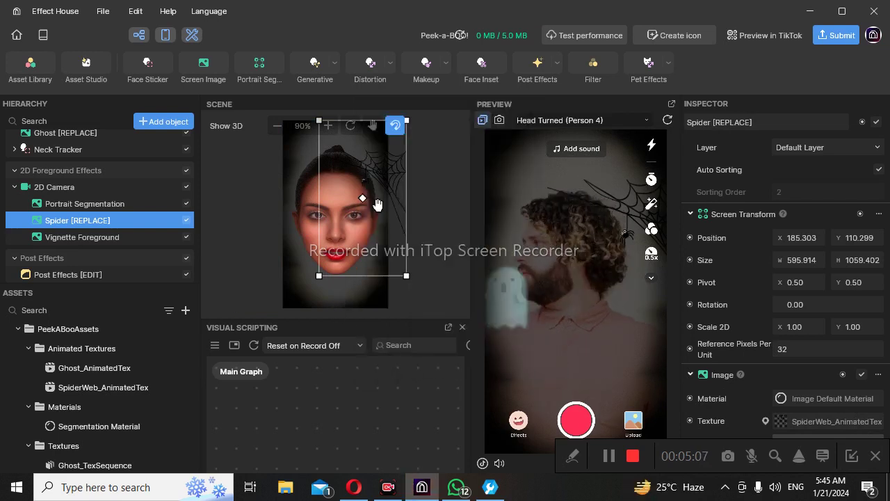
Reposition the Spider [REPLACE] image at about X 62, Y 267 on the 2D canvas
drag(365, 199, 345, 174)
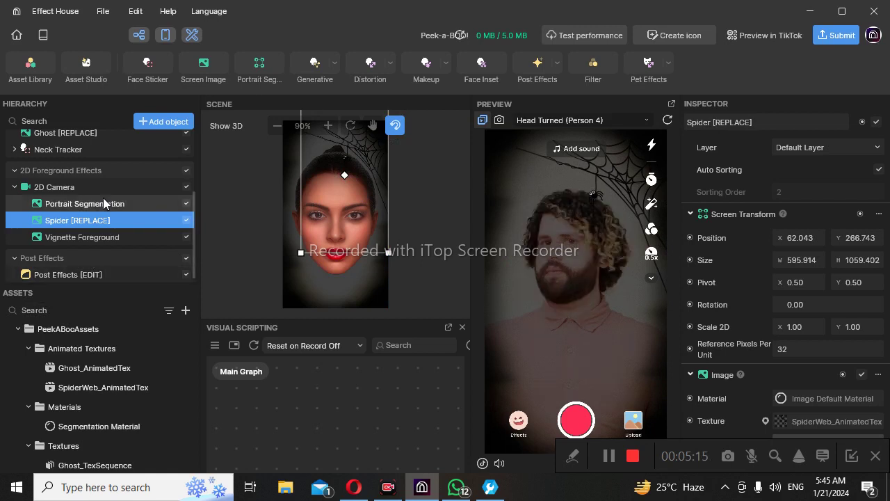
scroll(57, 204, up, 3)
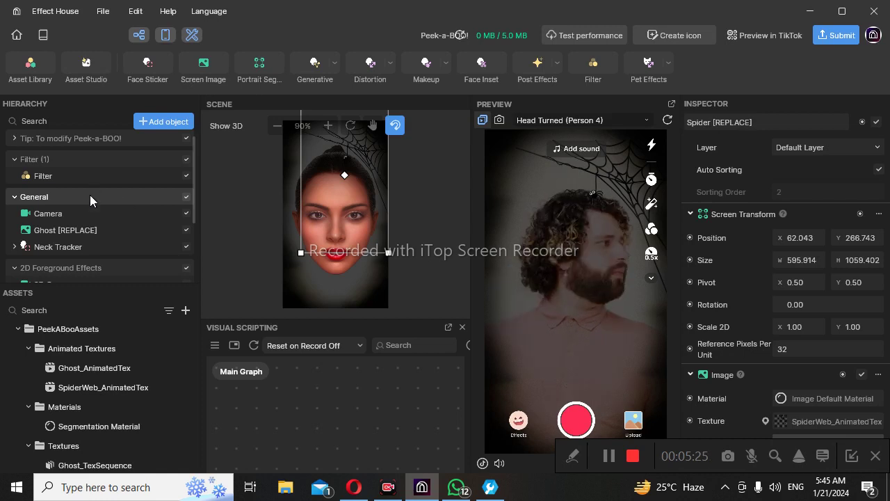
scroll(89, 195, down, 2)
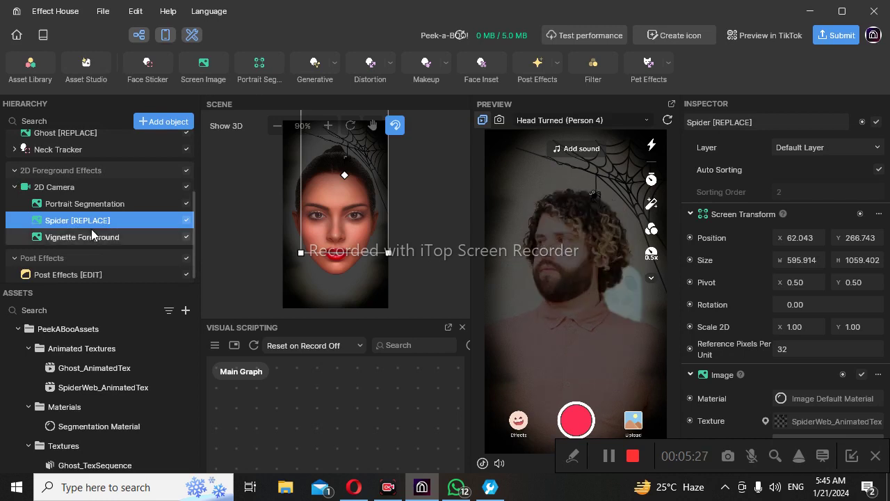